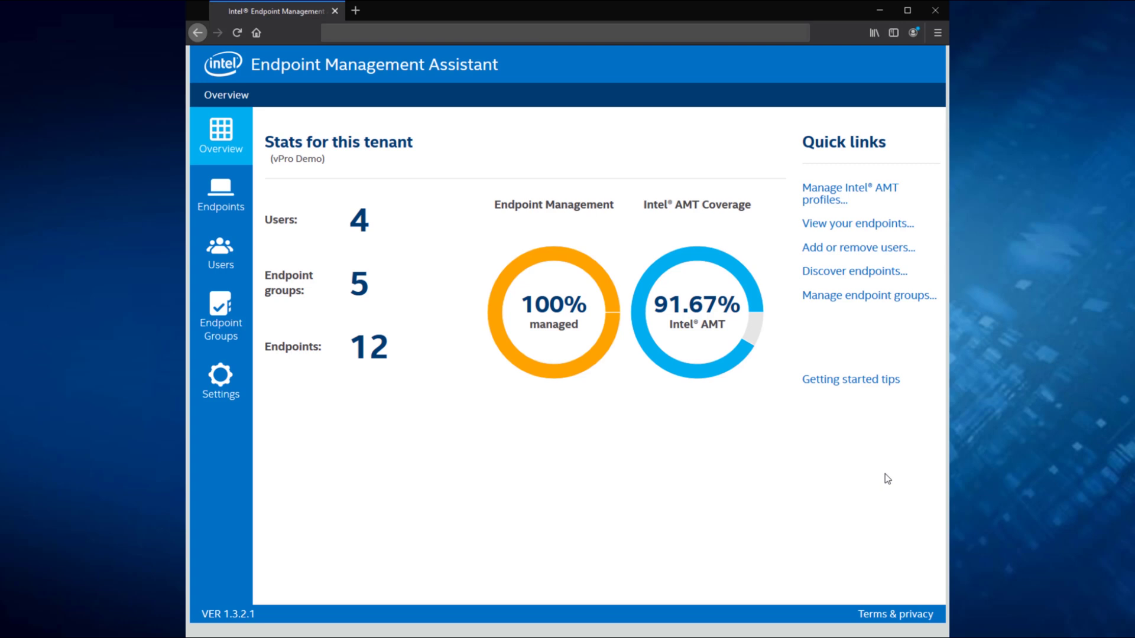
# - Open the Intel AMT Profiles list showing Cloud-based CIRA, Provision test and TLS
pyautogui.click(840, 210)
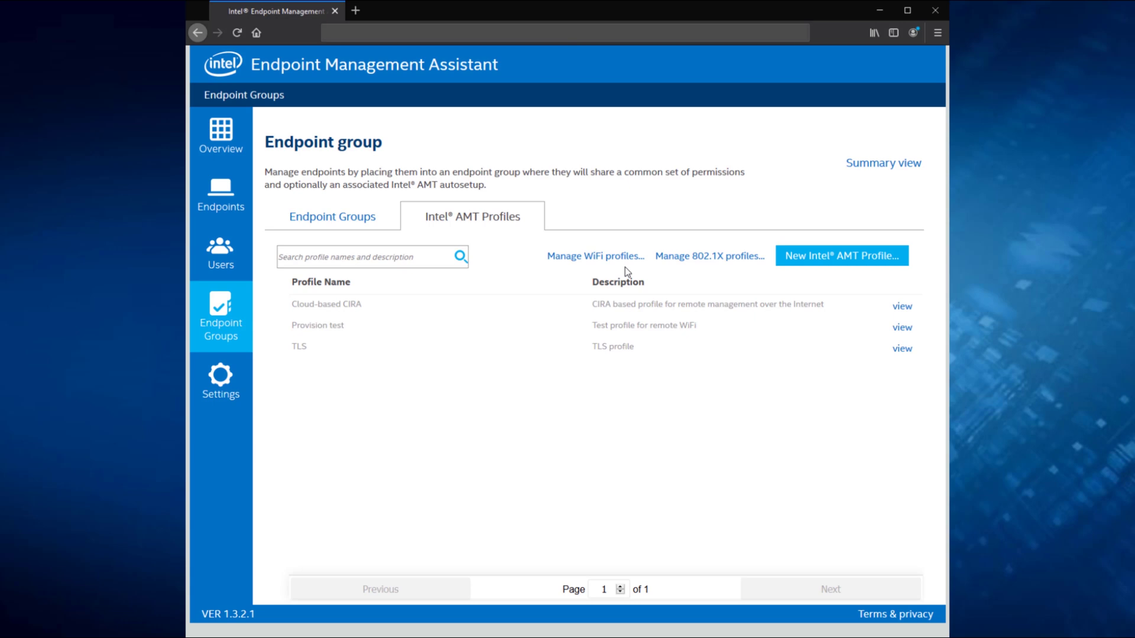
pyautogui.click(702, 260)
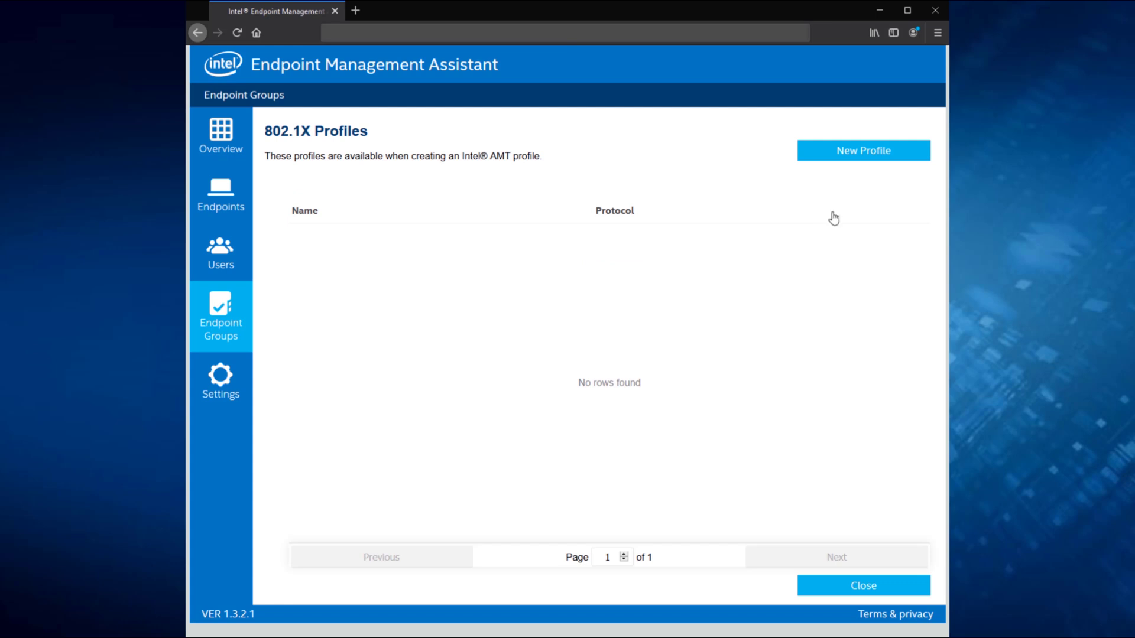
pyautogui.click(855, 155)
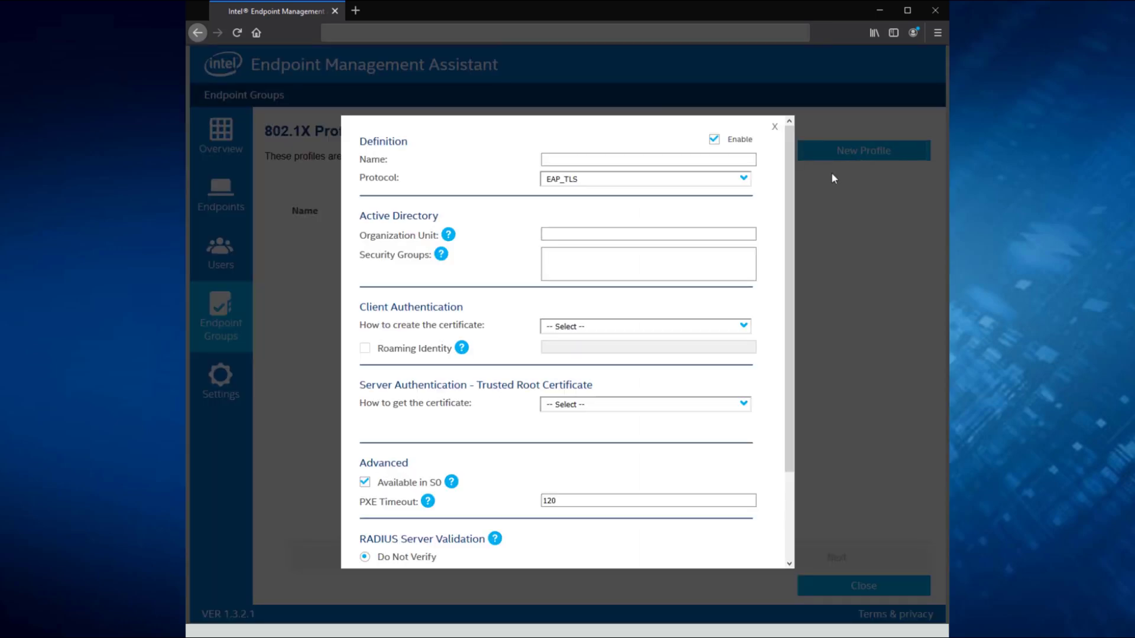
pyautogui.moveTo(788, 176); pyautogui.dragTo(784, 143)
pyautogui.click(774, 126)
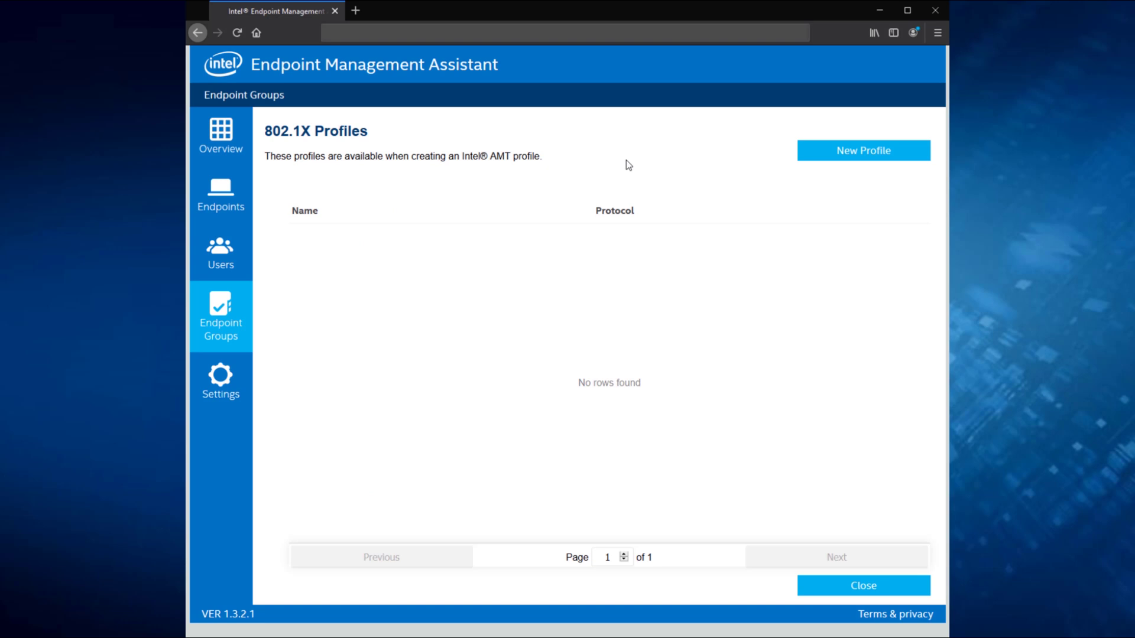
pyautogui.press('Escape')
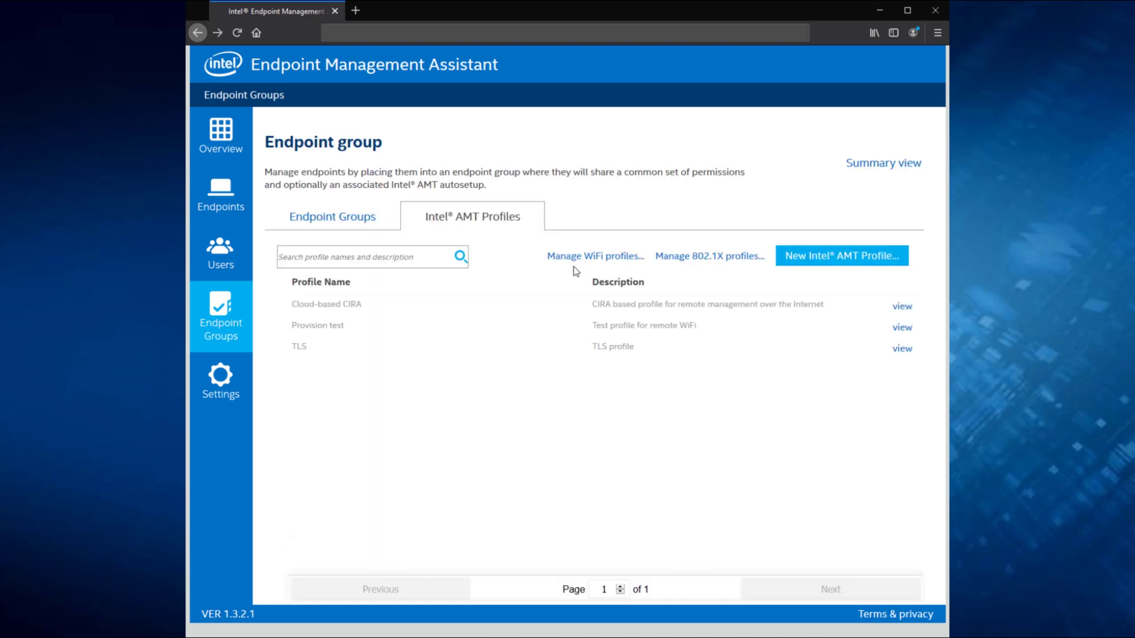
pyautogui.click(580, 257)
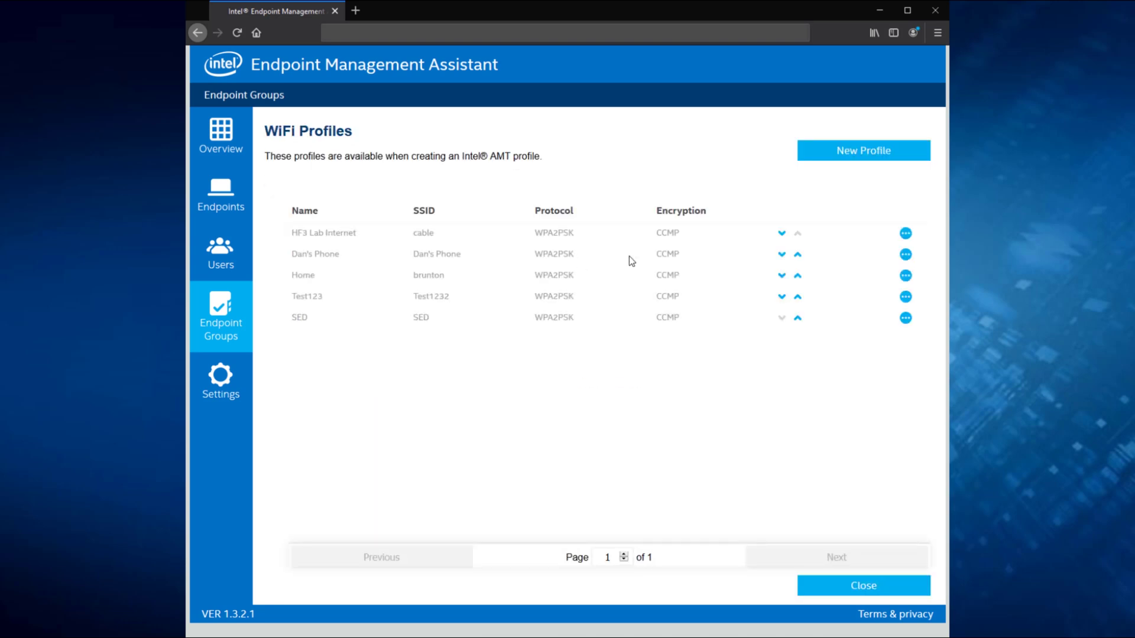
pyautogui.click(906, 298)
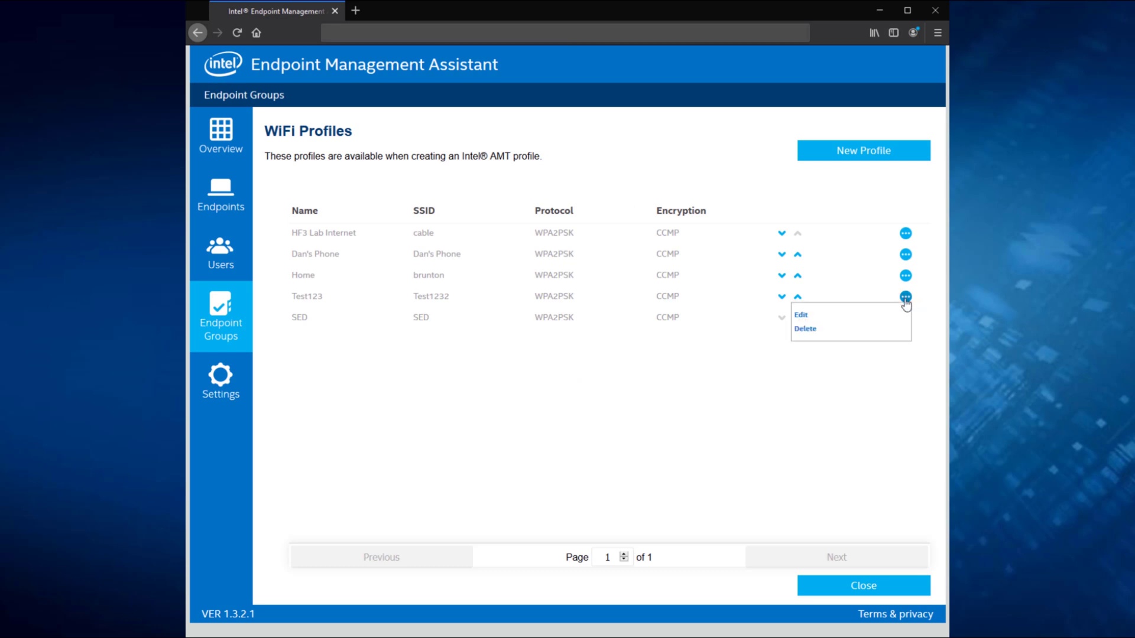
pyautogui.click(801, 316)
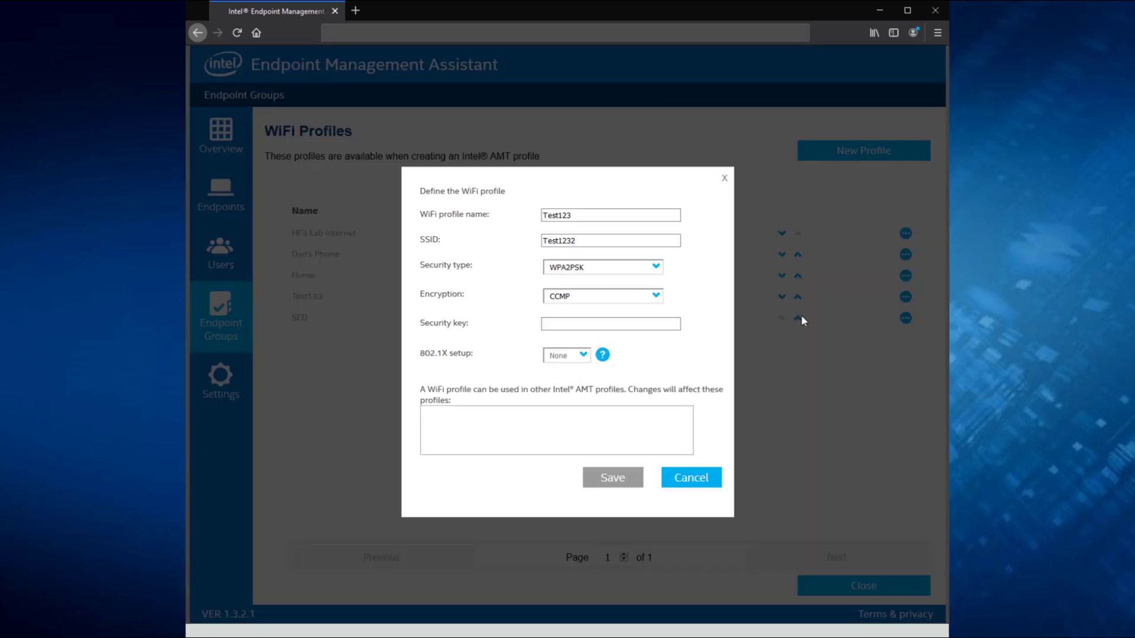
pyautogui.click(579, 213)
pyautogui.click(595, 240)
pyautogui.click(584, 320)
pyautogui.click(588, 270)
pyautogui.press('Down')
pyautogui.click(565, 358)
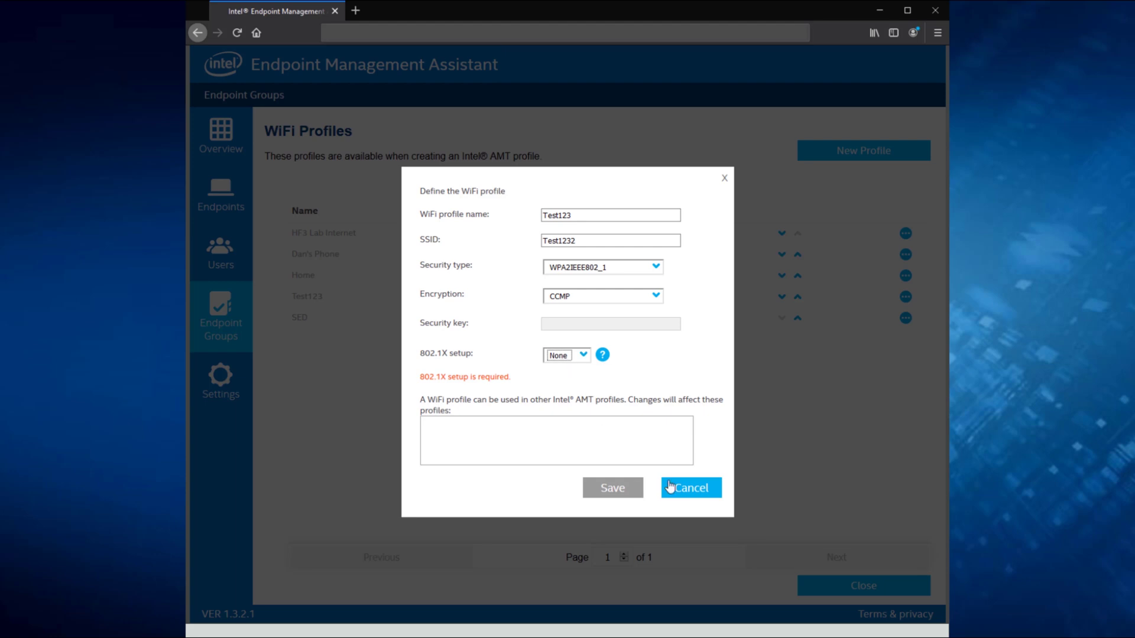
pyautogui.click(689, 490)
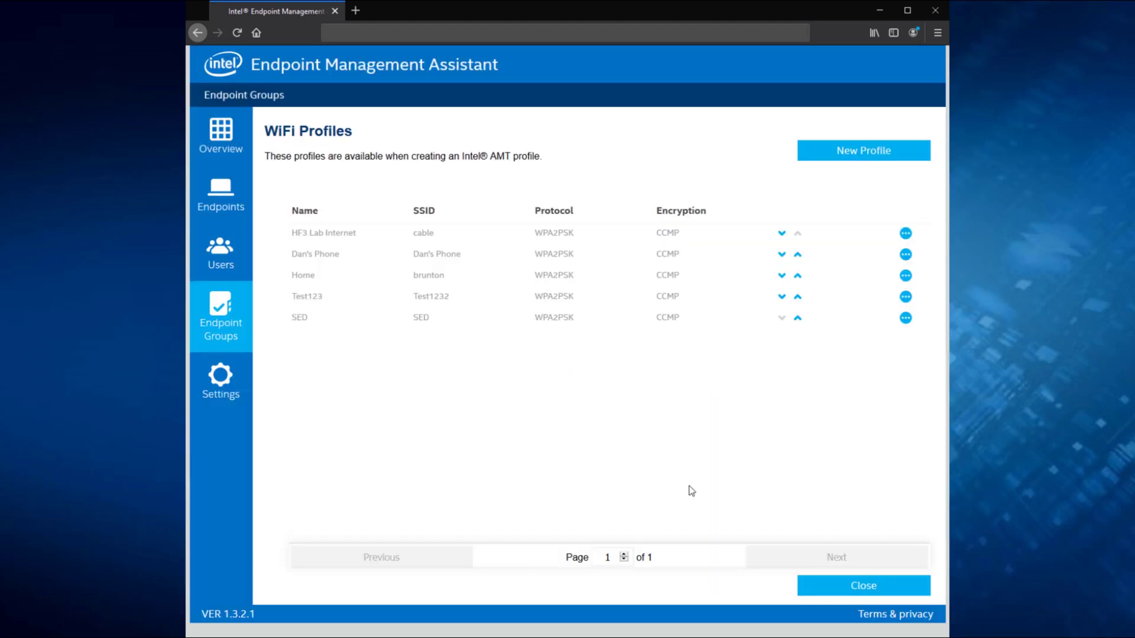
pyautogui.hotkey('alt', 'Left')
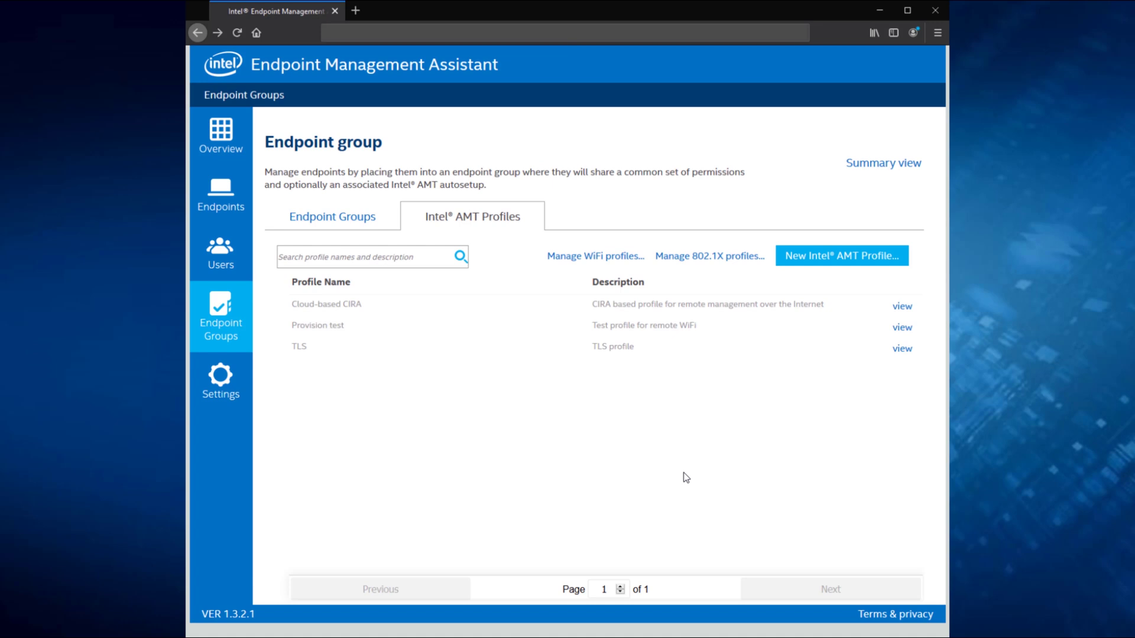
# - Create a new Intel AMT profile named 'Demo' with description 'Demo' and view its power states
pyautogui.click(804, 255)
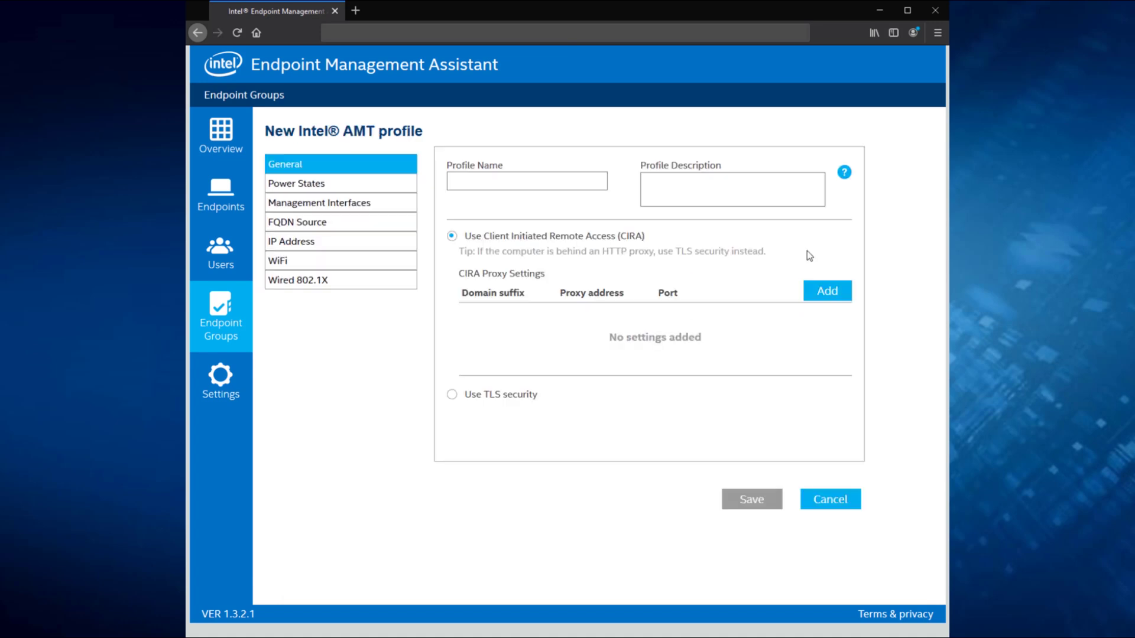
pyautogui.click(577, 174)
pyautogui.write('Demo')
pyautogui.press('Tab')
pyautogui.write('Demo')
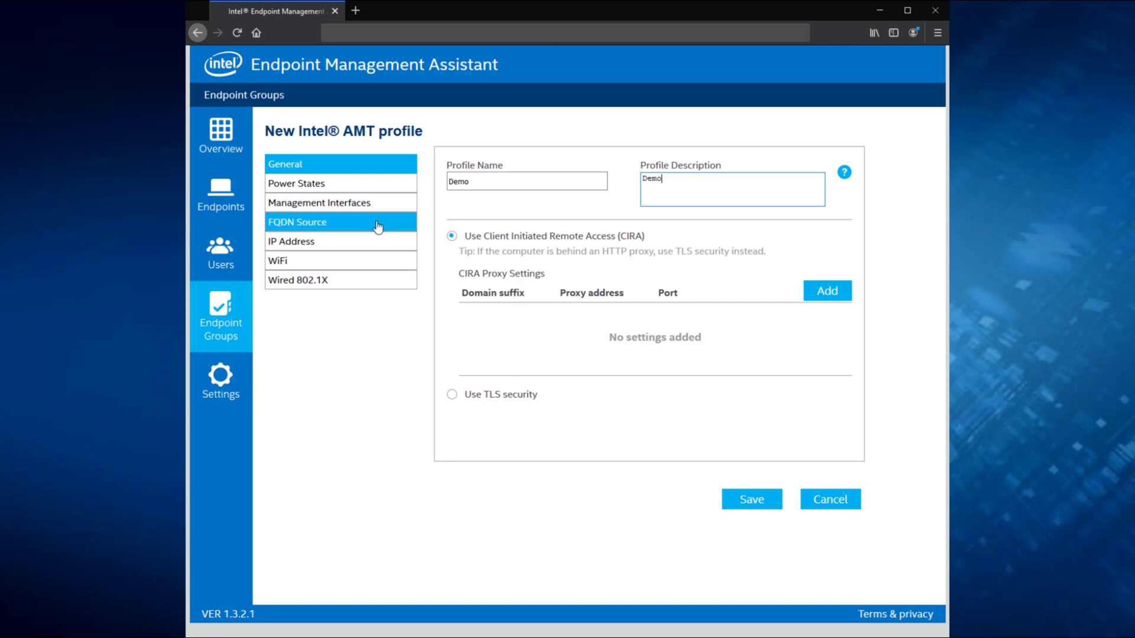
pyautogui.click(373, 188)
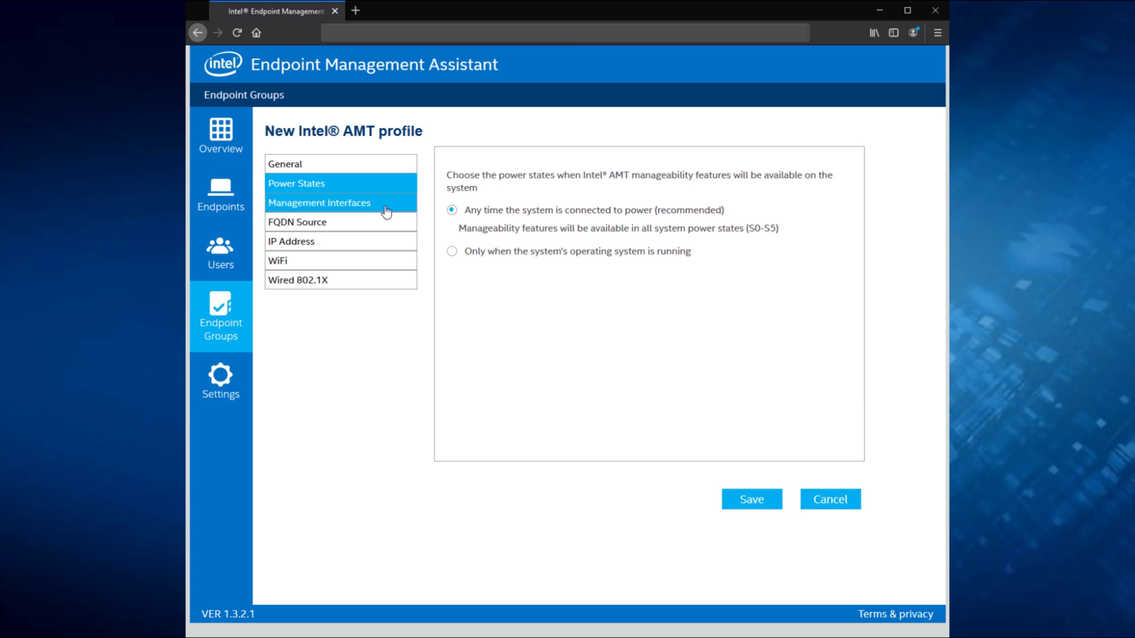
# - Enable KVM redirection with user consent and a 300-second timeout, web UI, Serial over LAN and IDE/USB redirection
pyautogui.click(386, 208)
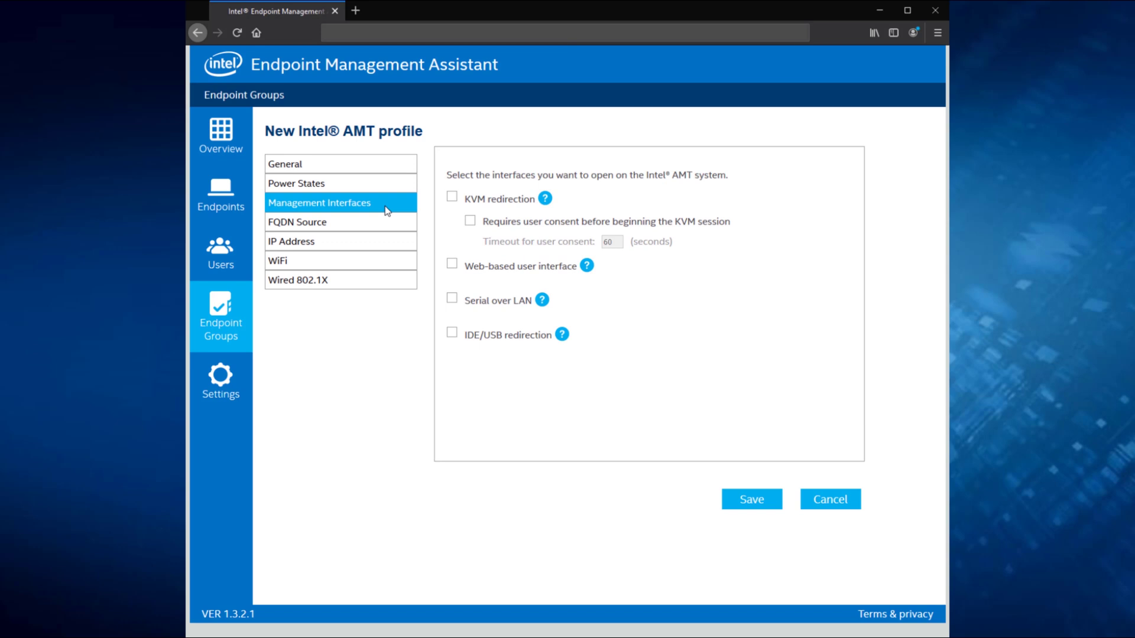
pyautogui.click(452, 198)
pyautogui.click(469, 221)
pyautogui.click(452, 265)
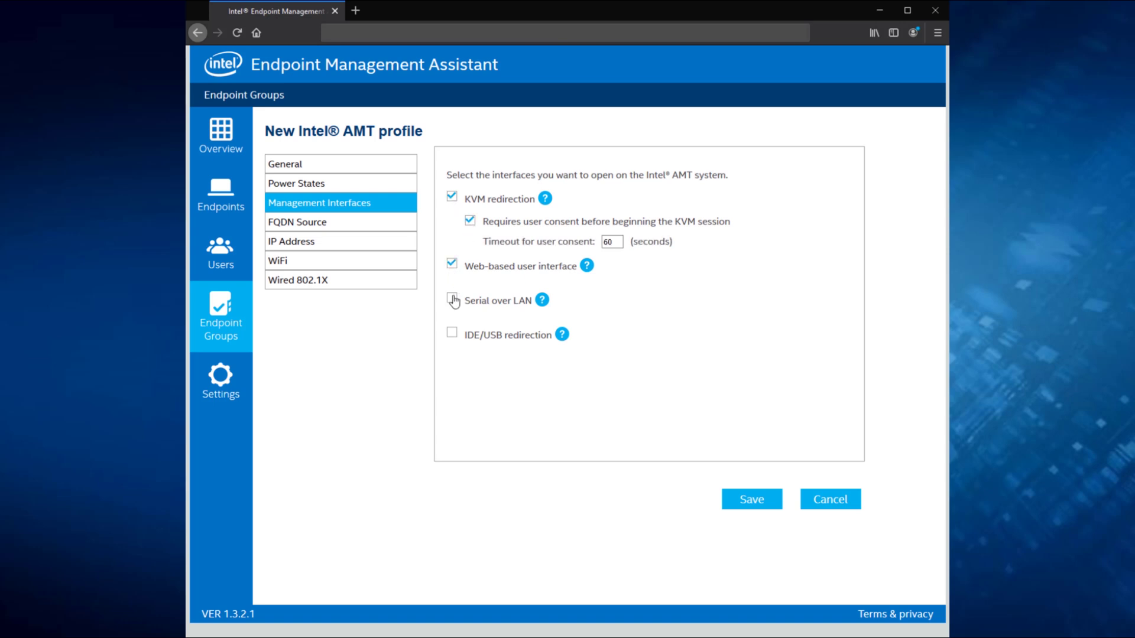
pyautogui.click(453, 300)
pyautogui.click(452, 334)
pyautogui.doubleClick(620, 242)
pyautogui.write('300')
pyautogui.click(649, 274)
pyautogui.click(540, 274)
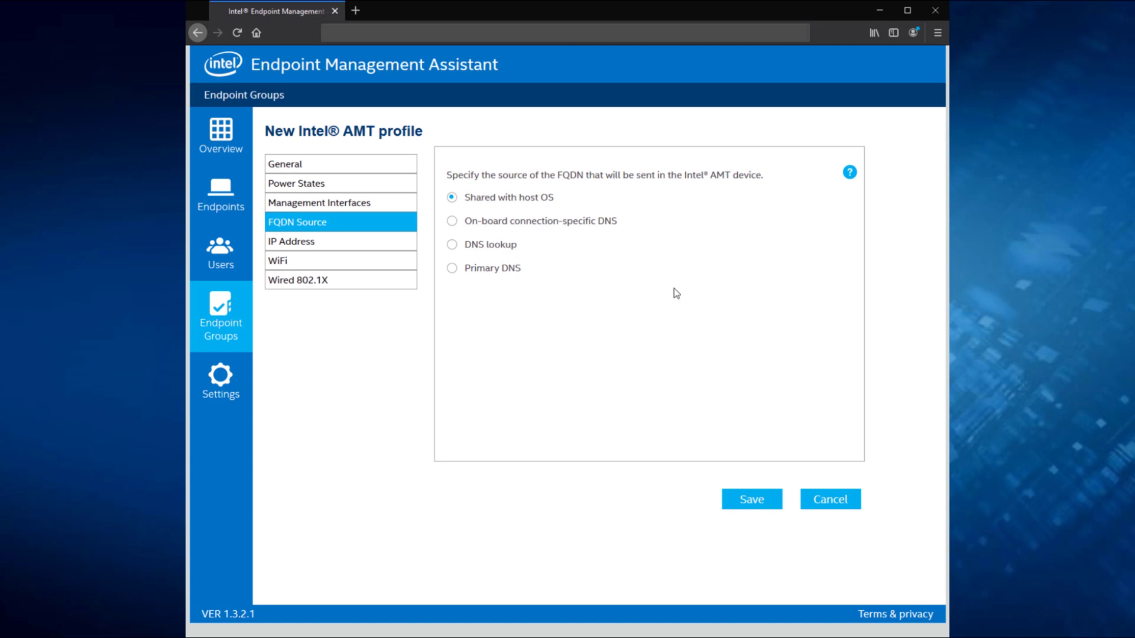
# - Read the FQDN source help, then show the profile's IP address source settings
pyautogui.moveTo(851, 179)
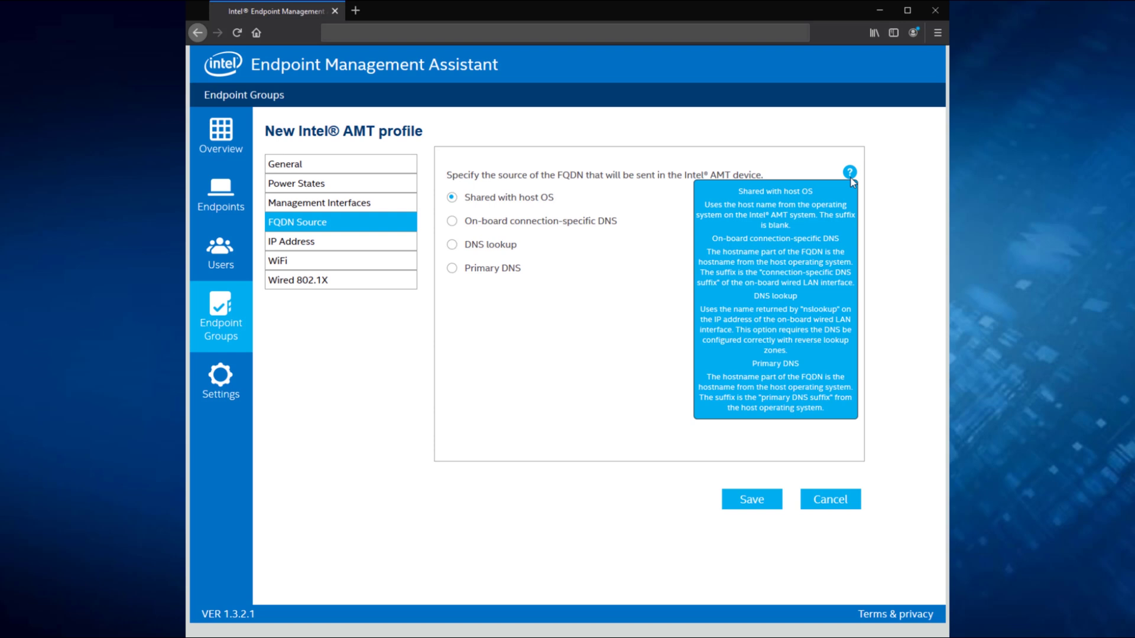
pyautogui.click(392, 249)
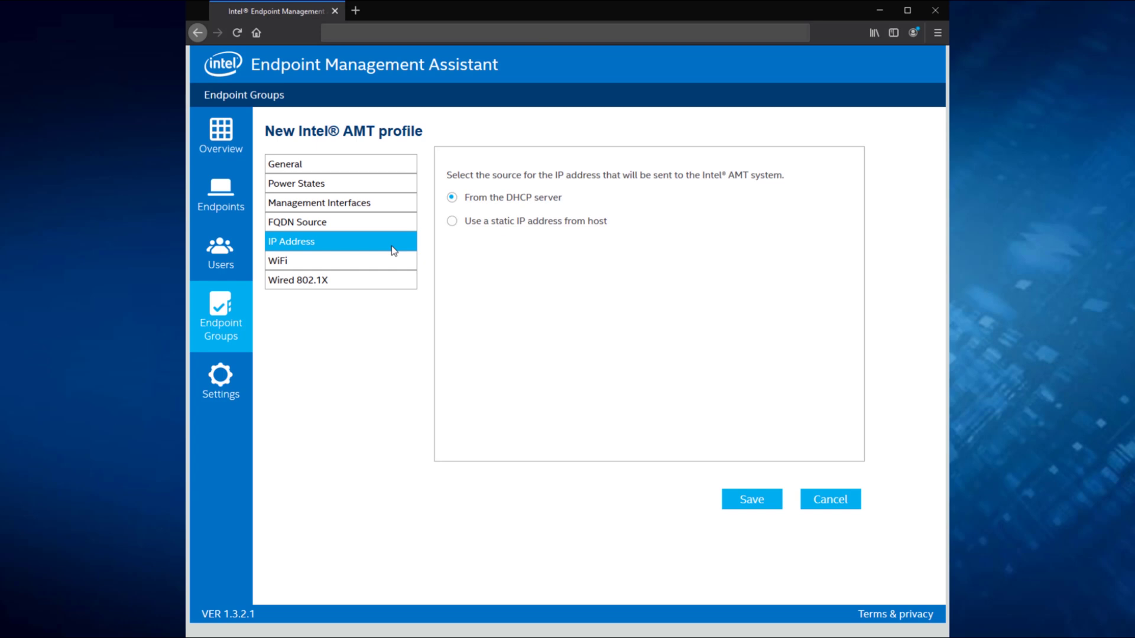
# - Add HF3 Lab Internet and the second WiFi profile, with host WiFi sync and all-power-state WiFi enabled
pyautogui.click(392, 260)
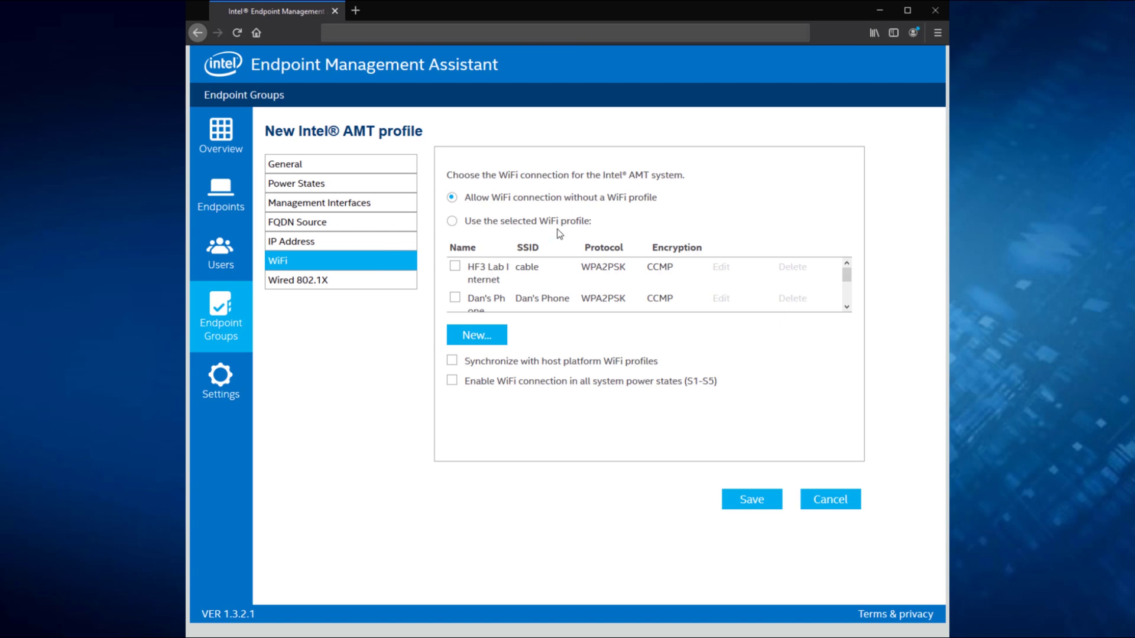
pyautogui.click(481, 227)
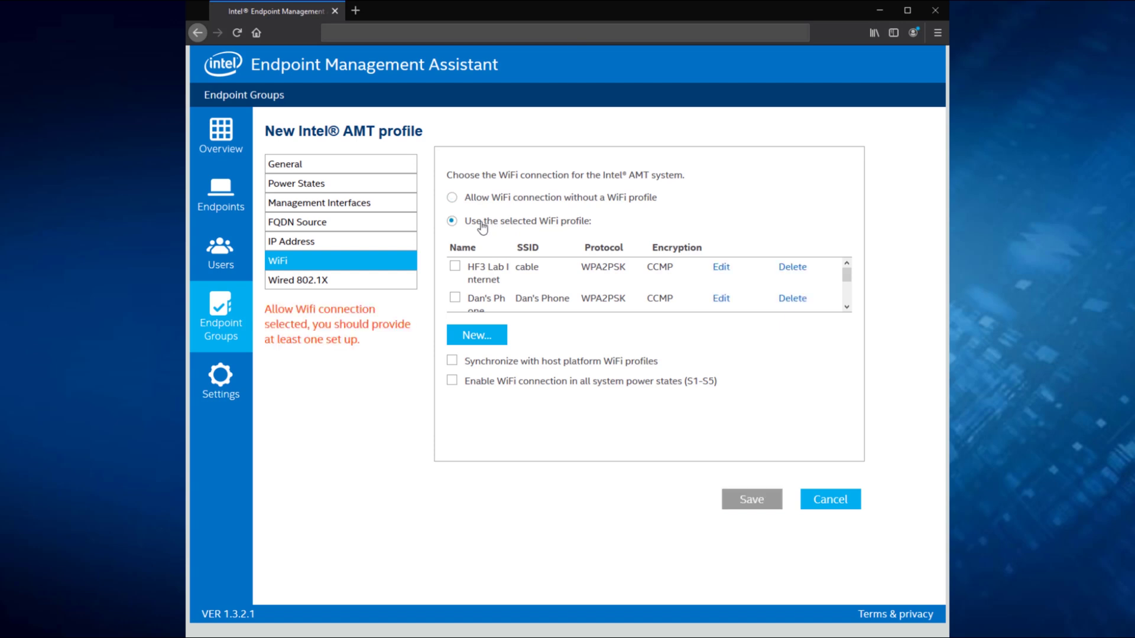
pyautogui.click(456, 268)
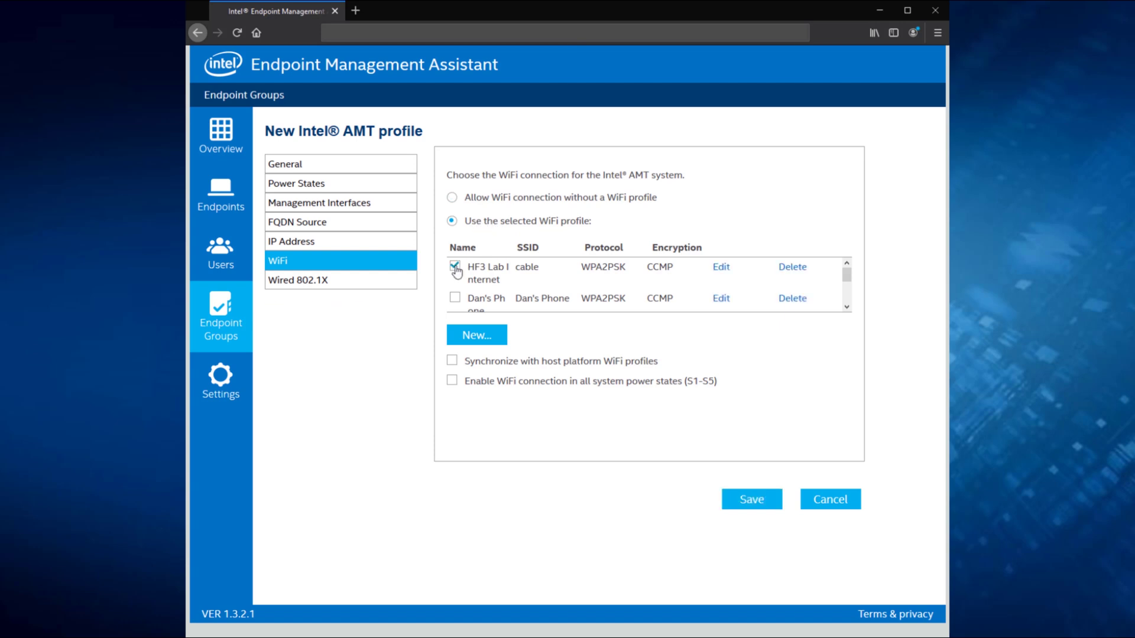
pyautogui.click(452, 363)
pyautogui.click(452, 382)
pyautogui.click(455, 299)
# - Check the empty Wired 802.1X settings and save the Demo profile
pyautogui.click(396, 284)
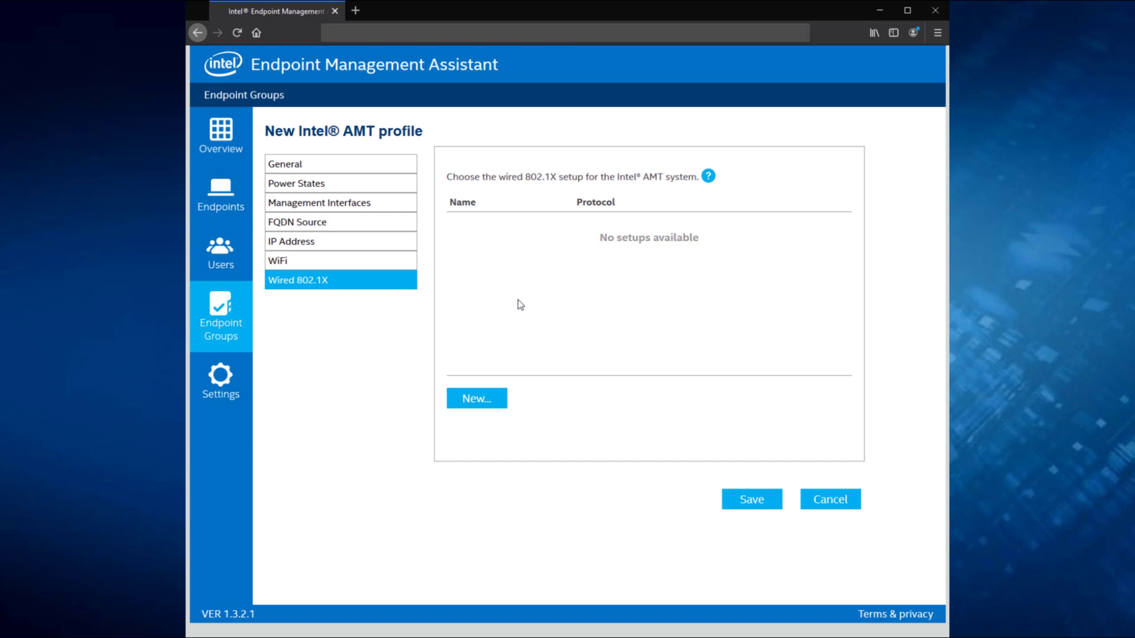
pyautogui.click(749, 498)
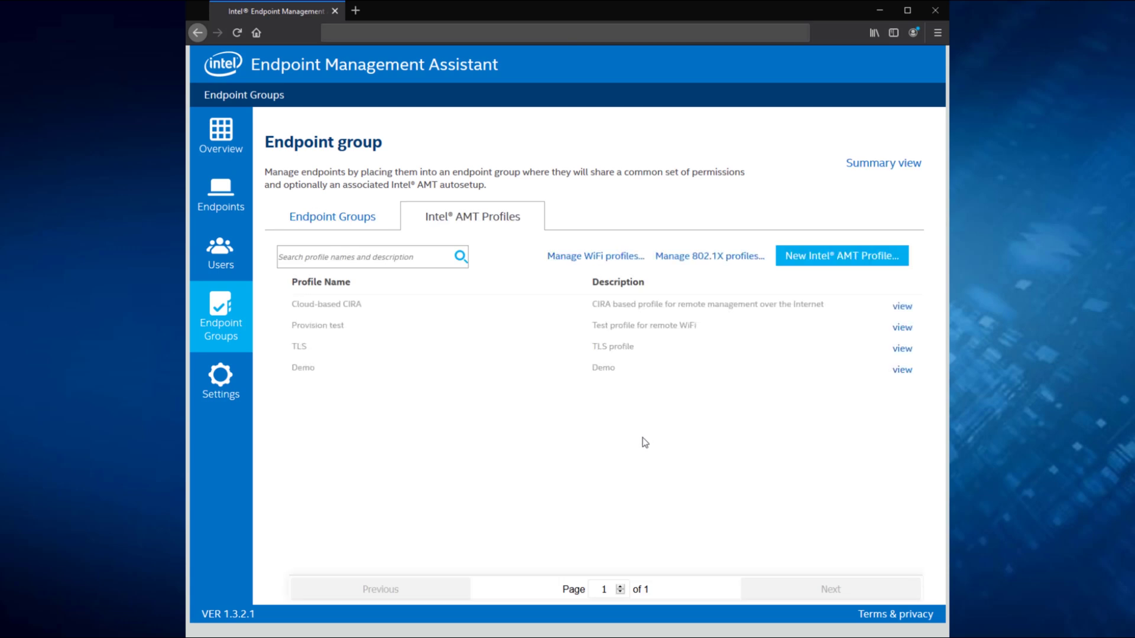
# - Open the Test group's configuration from the Endpoint Groups list
pyautogui.click(335, 223)
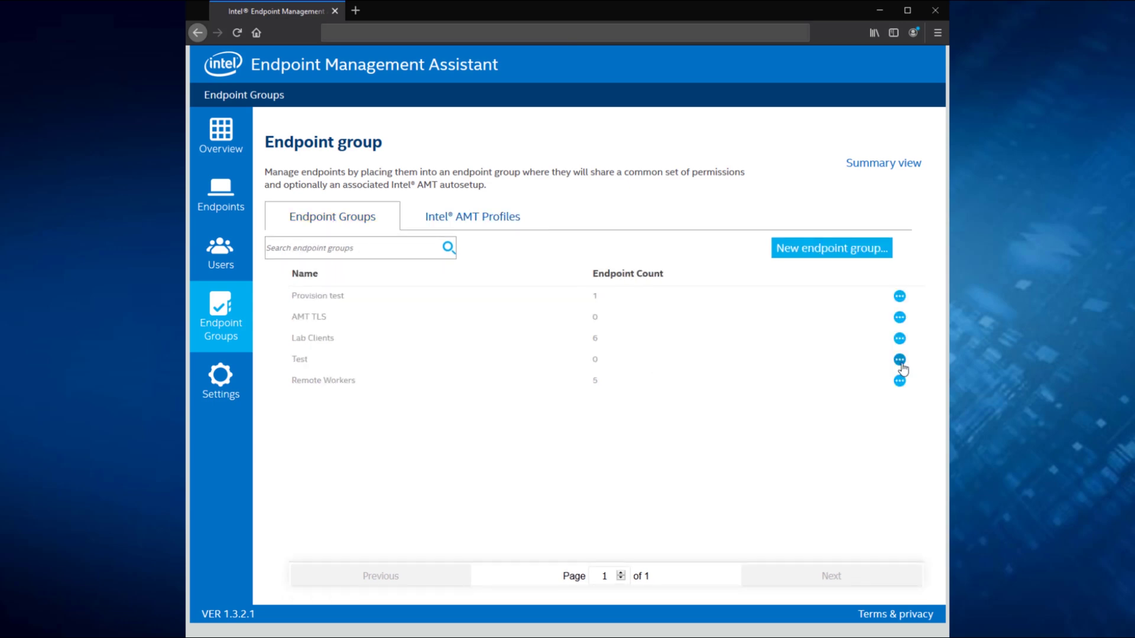
pyautogui.click(899, 359)
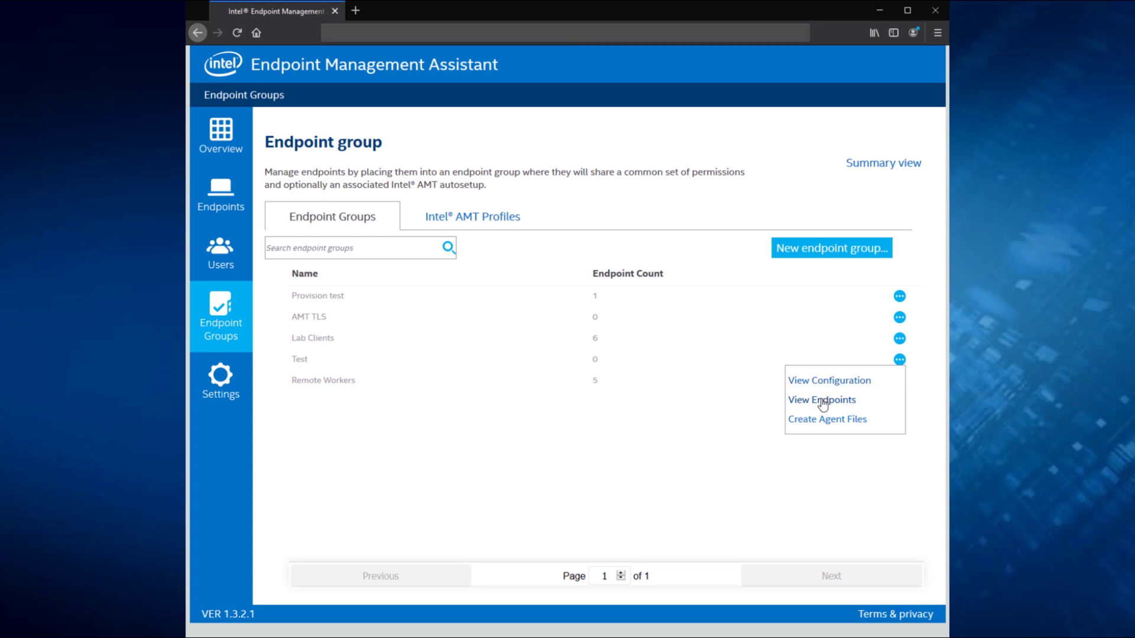
pyautogui.click(821, 381)
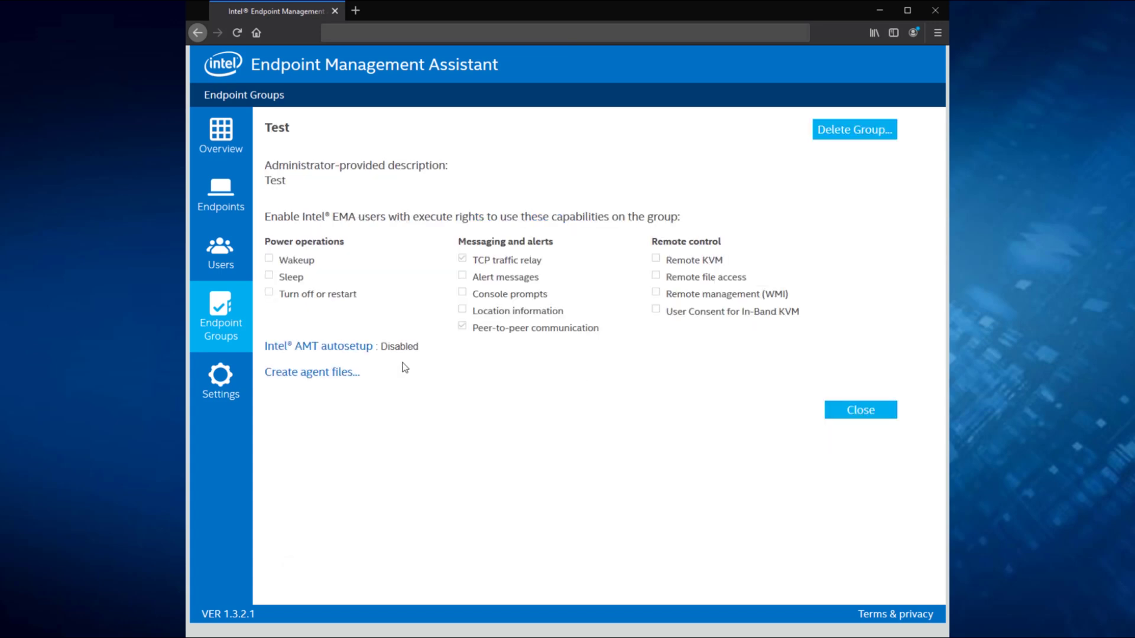
# - Turn on Intel AMT autosetup for the Test group and select the Demo profile
pyautogui.click(358, 351)
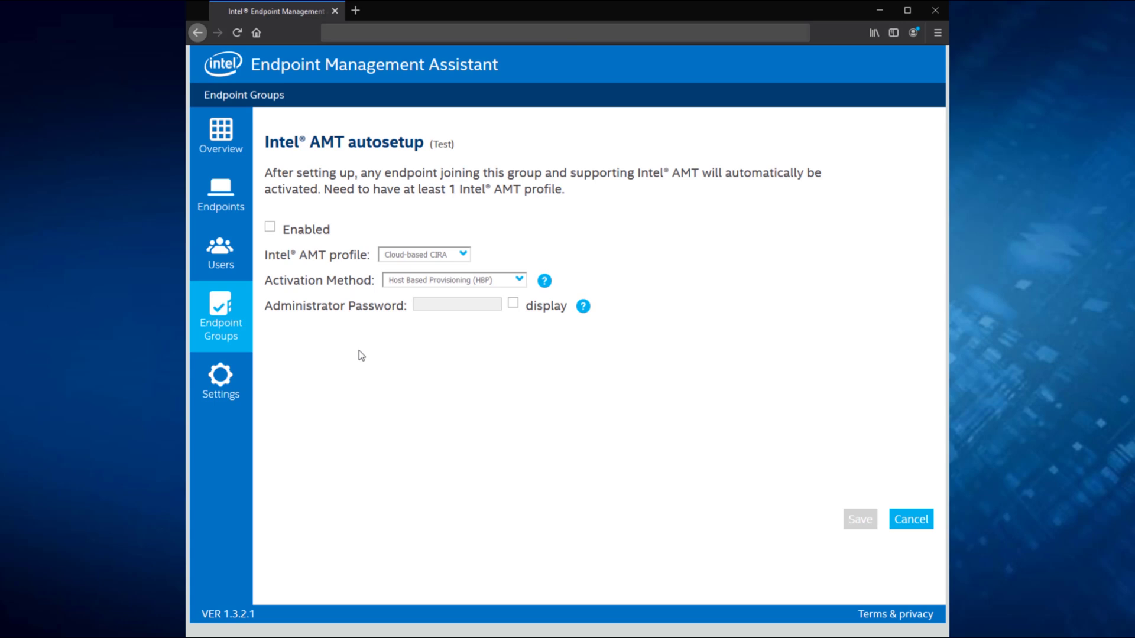
pyautogui.click(297, 239)
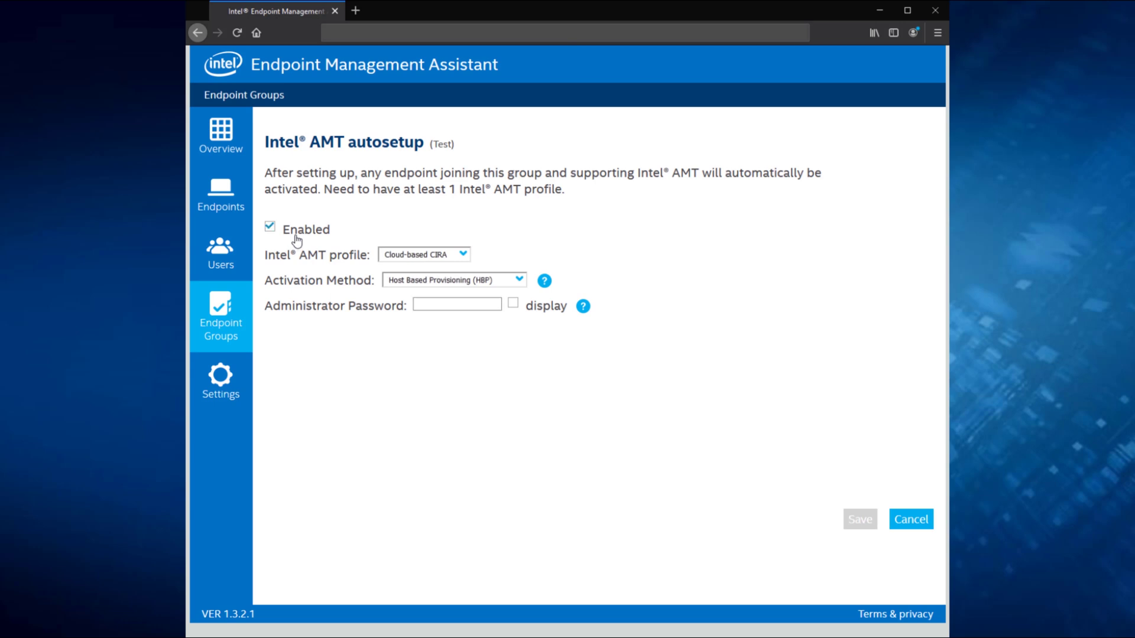
pyautogui.click(438, 261)
pyautogui.click(388, 312)
pyautogui.click(402, 286)
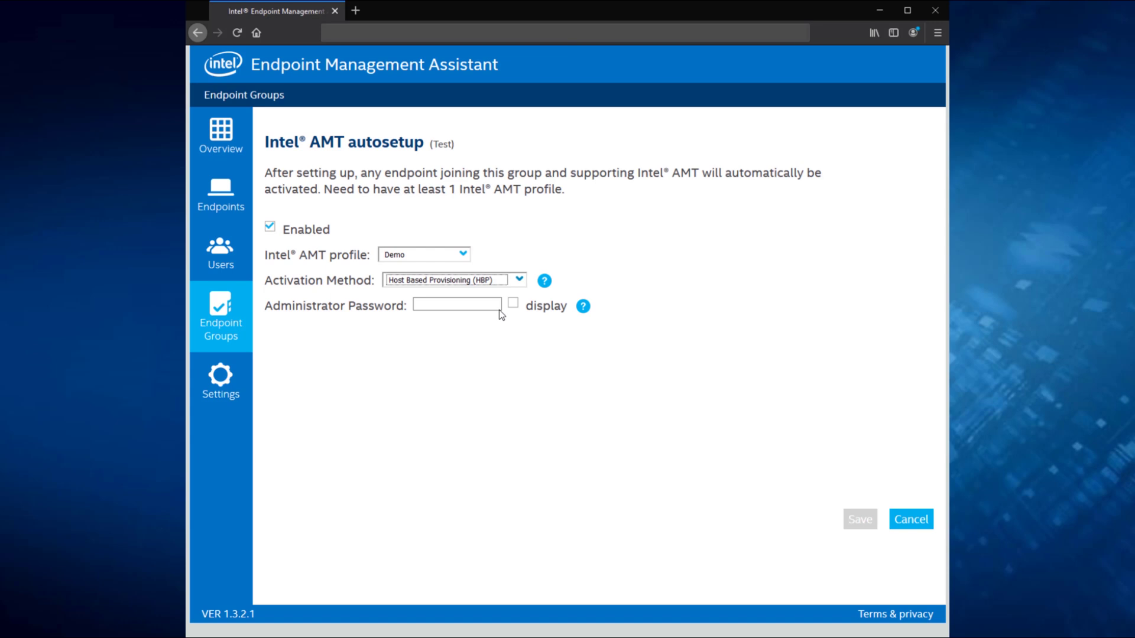
# - Use Certificate Provisioning (TLS-PKI) with an administrator password and random per-endpoint MEBX password, then save
pyautogui.press('Down')
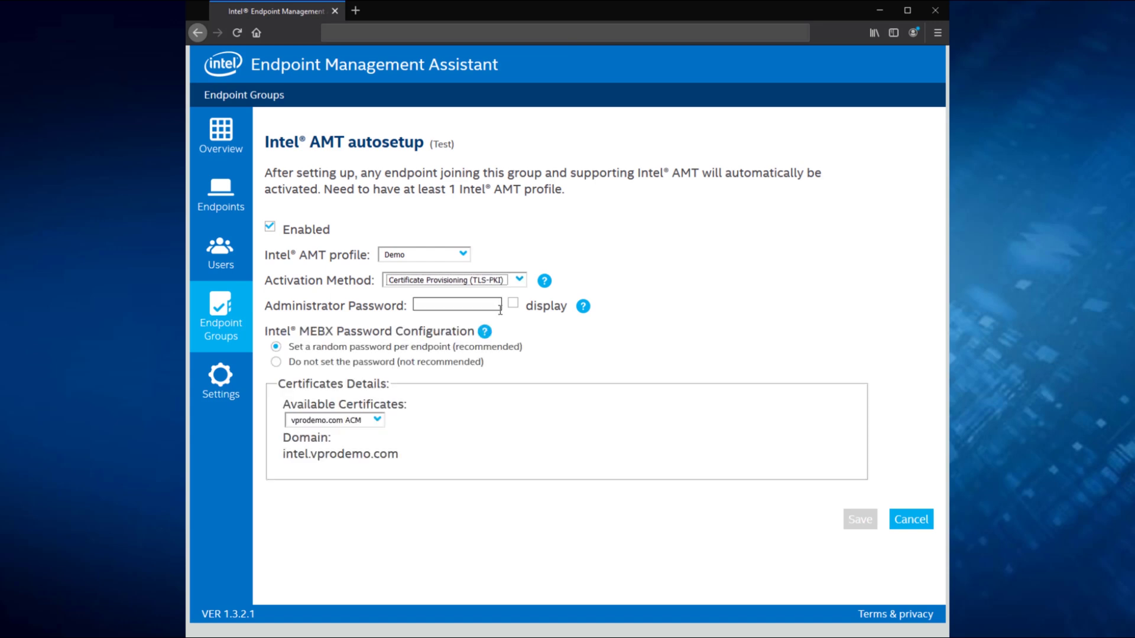
pyautogui.click(469, 306)
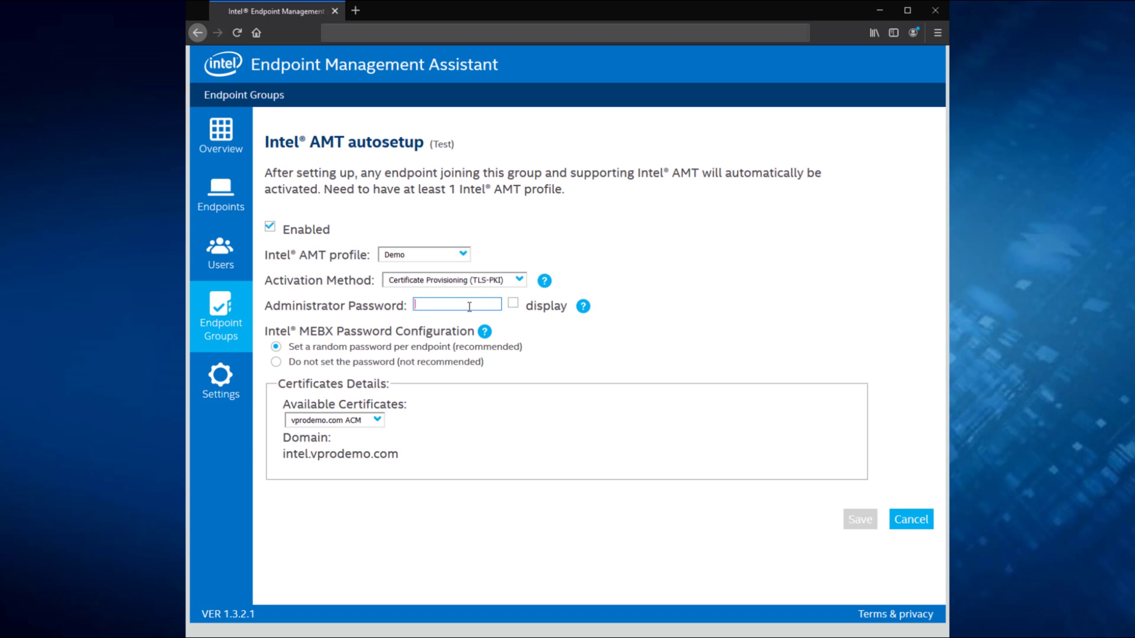
pyautogui.write('••••••••')
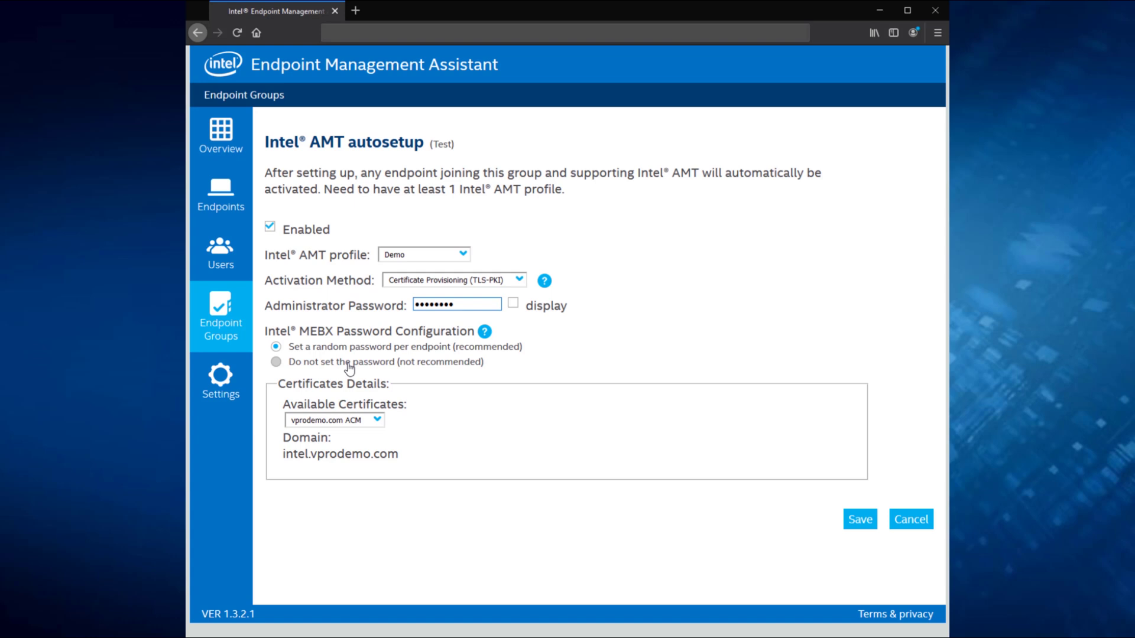
pyautogui.click(349, 368)
pyautogui.click(349, 353)
pyautogui.click(379, 423)
pyautogui.moveTo(400, 460); pyautogui.dragTo(318, 459)
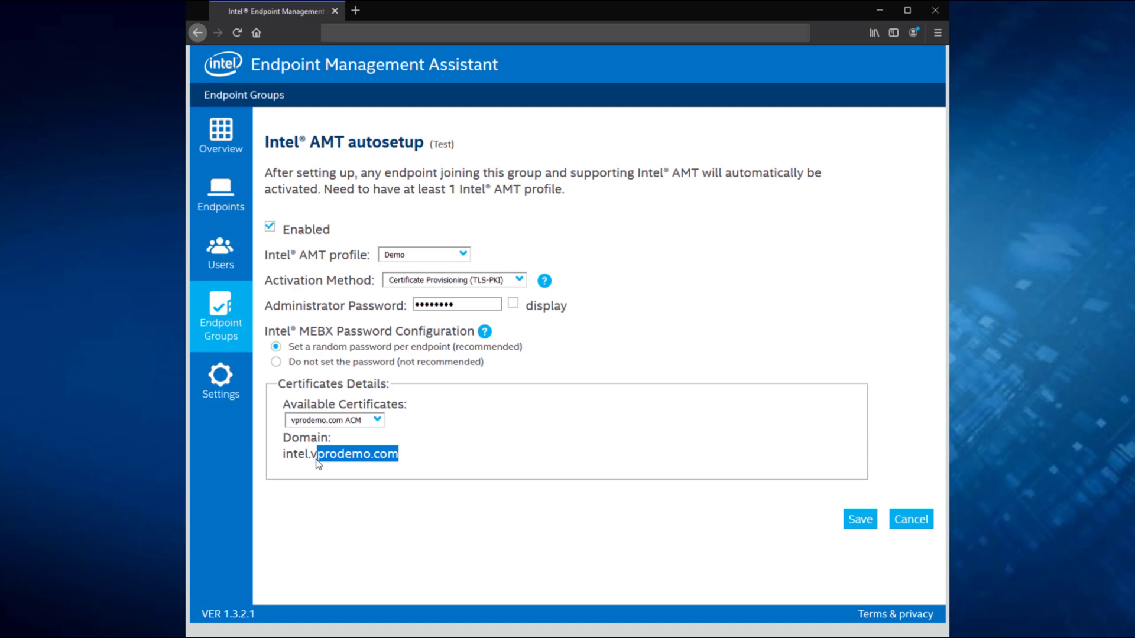
pyautogui.click(399, 462)
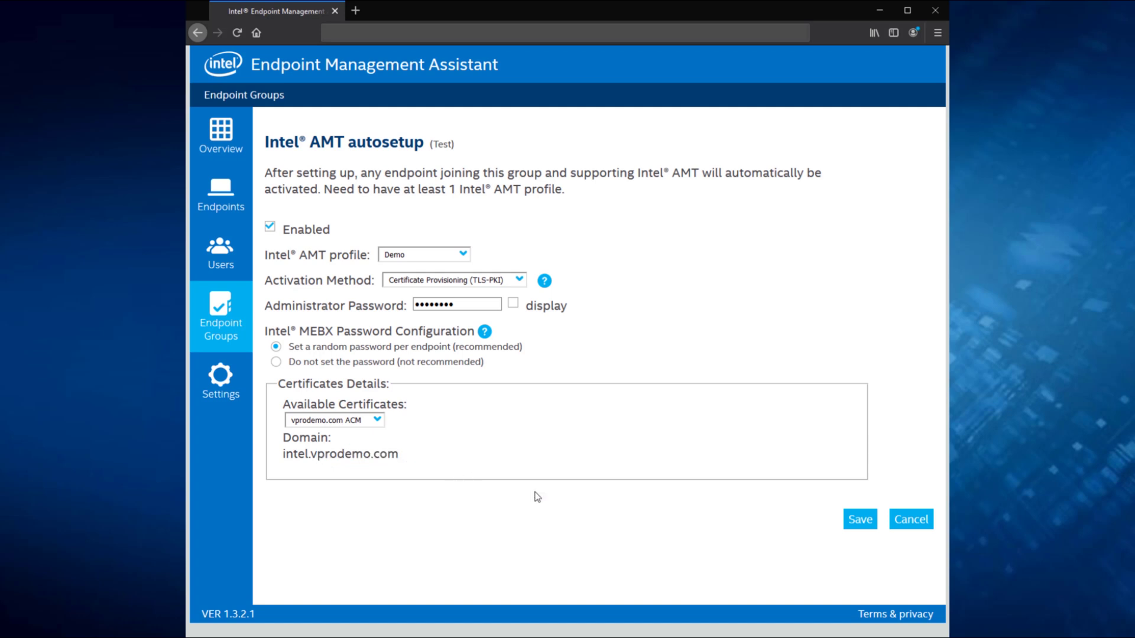
pyautogui.click(861, 520)
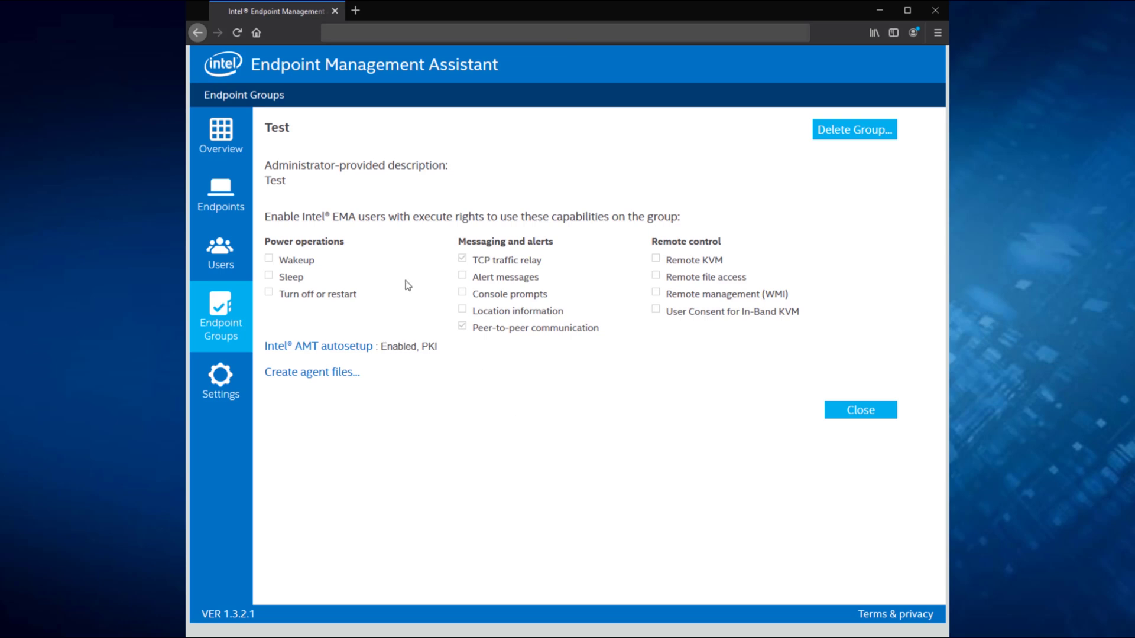
# - Open m90-nano's endpoint details and choose Provision Intel AMT from its actions
pyautogui.click(236, 204)
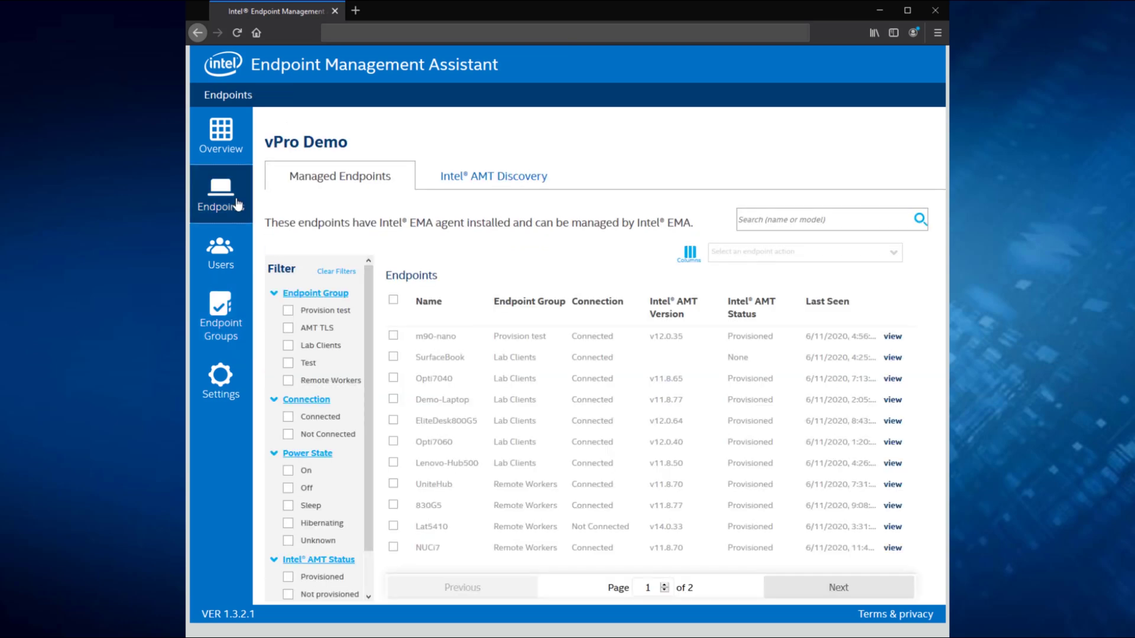
pyautogui.click(893, 336)
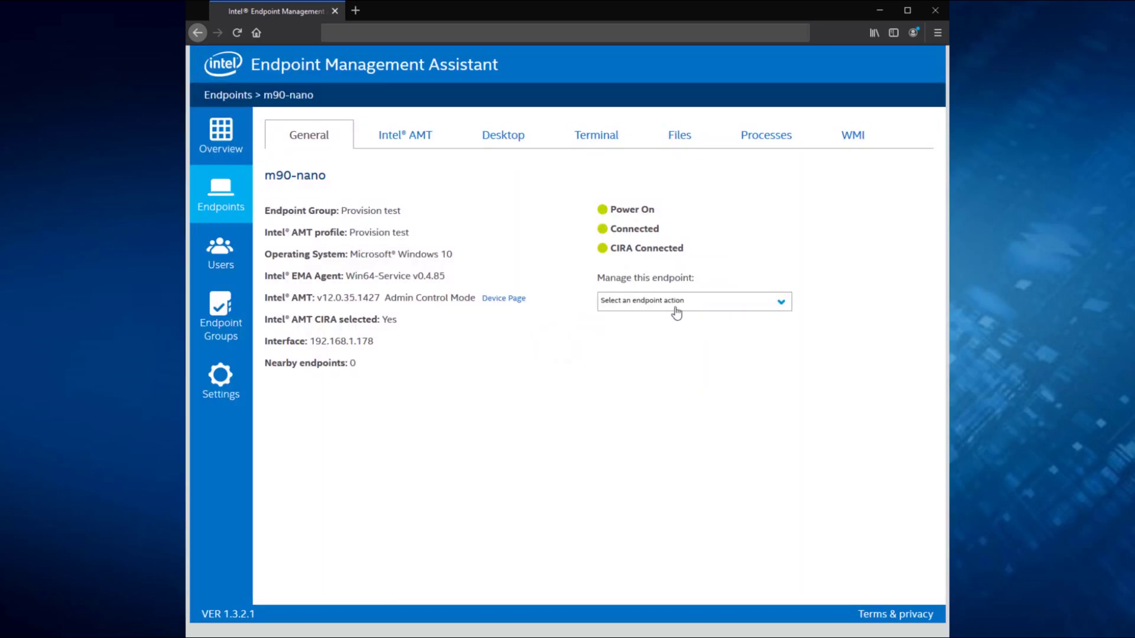
pyautogui.click(677, 301)
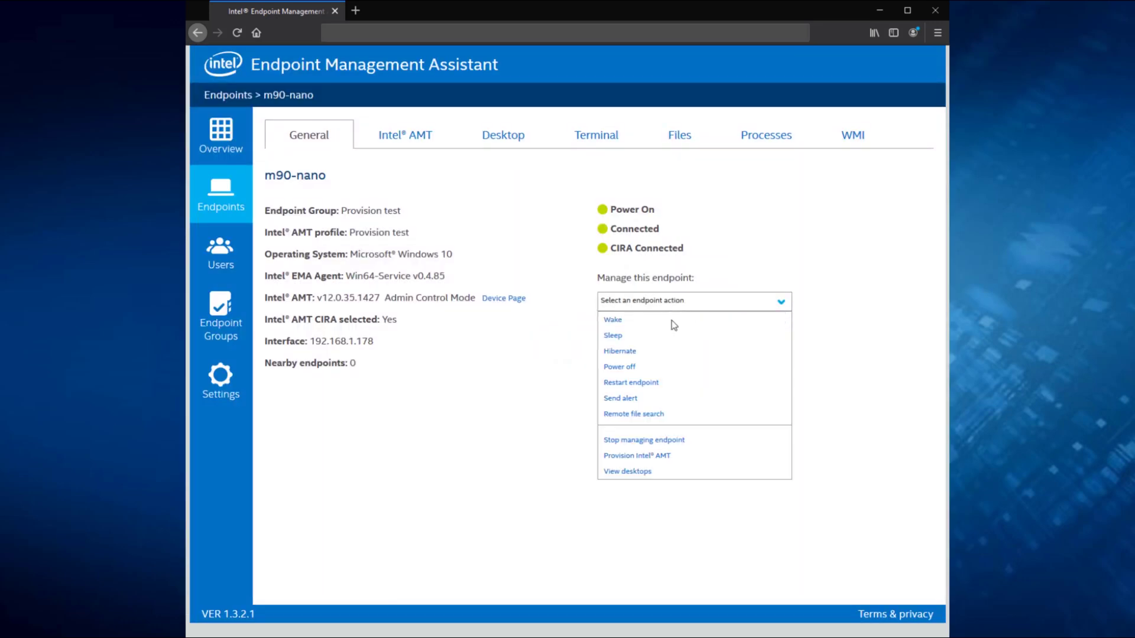
pyautogui.click(630, 456)
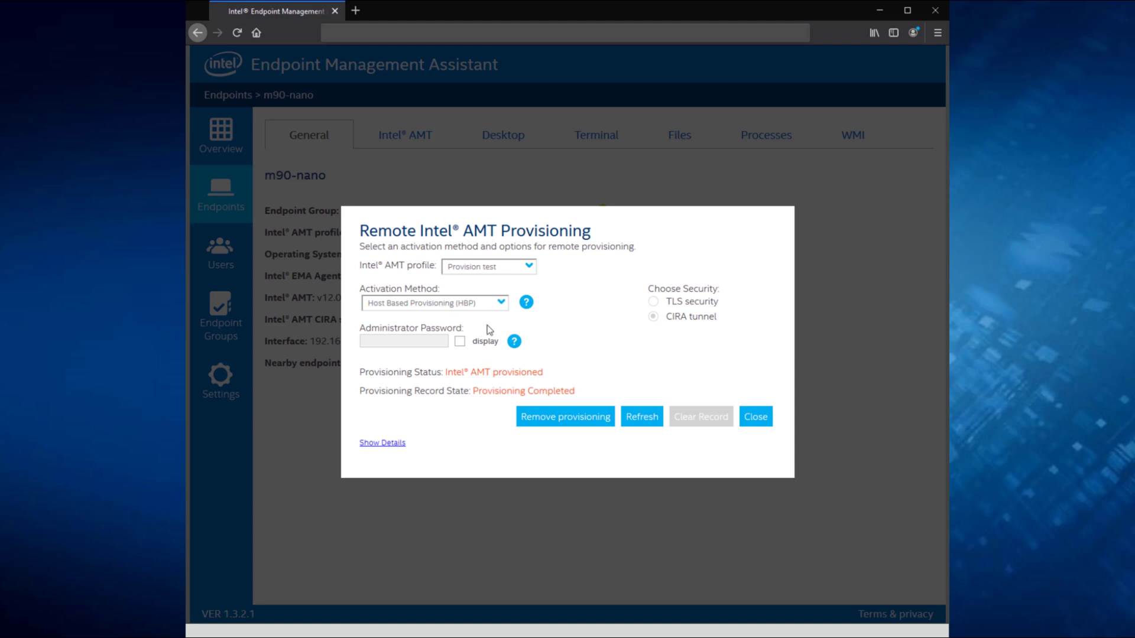
pyautogui.click(652, 316)
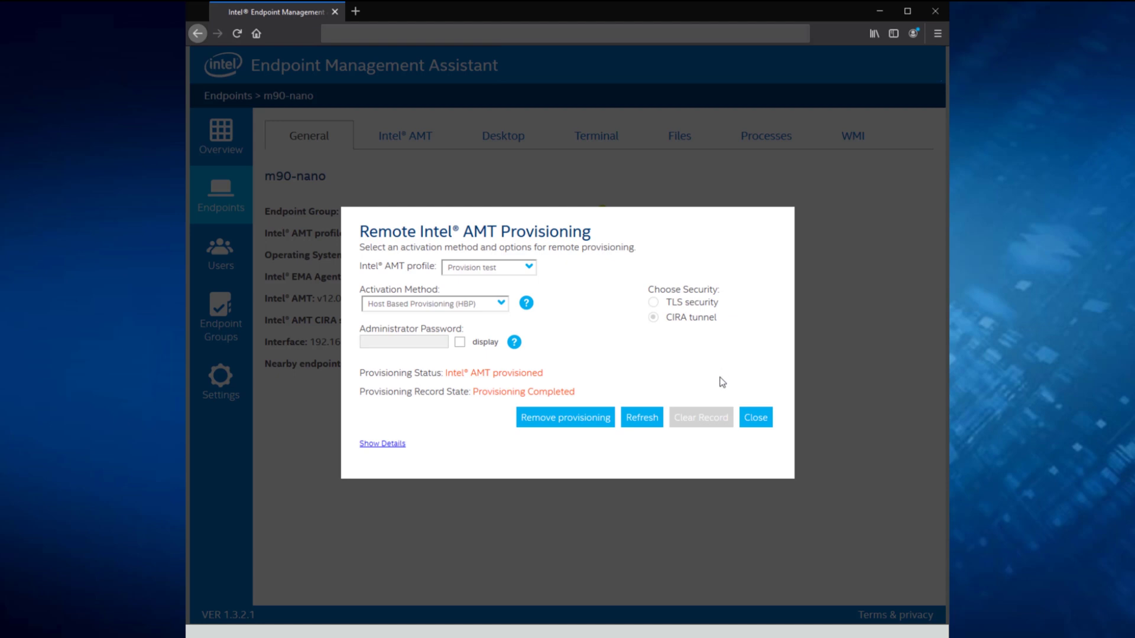
pyautogui.click(759, 419)
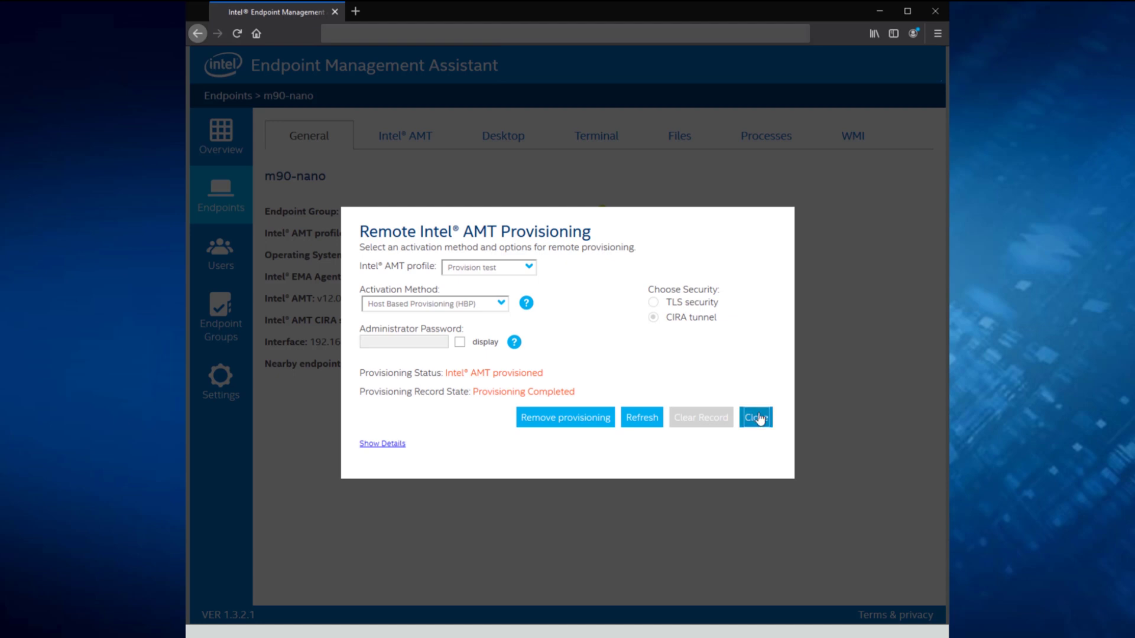